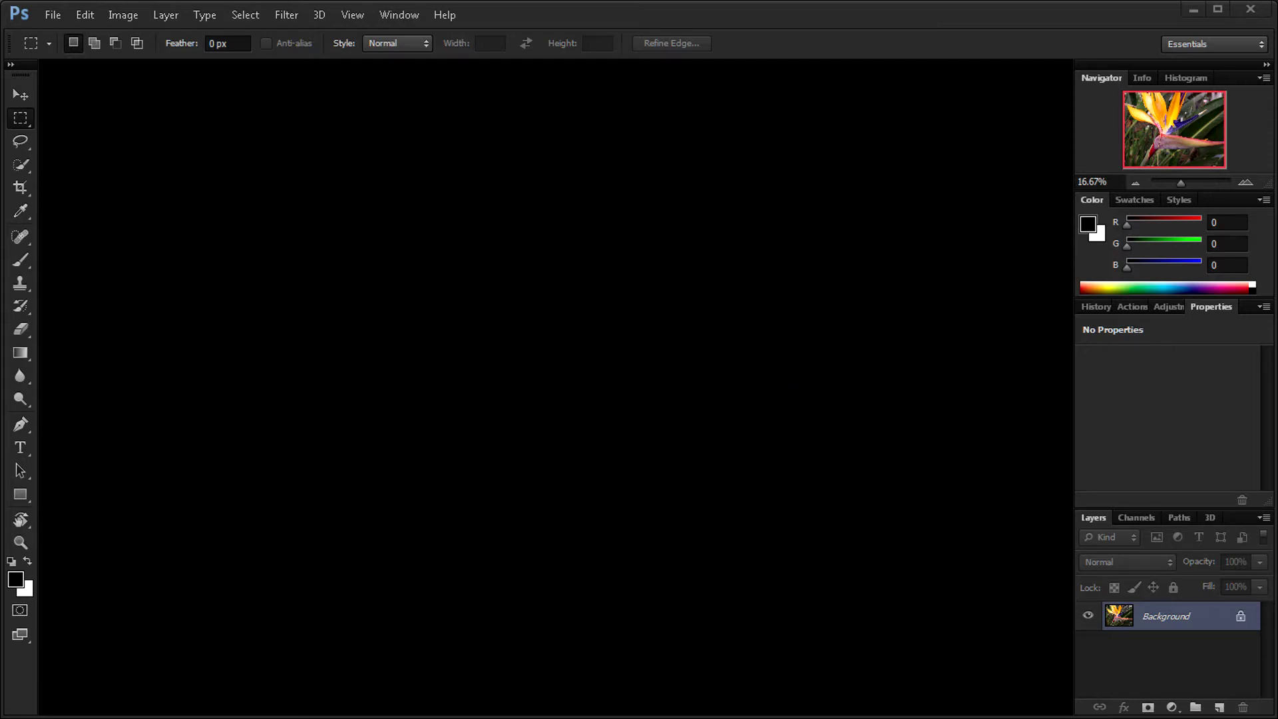
Step: Open the Interface page of Photoshop's Preferences from the Edit menu
{"action": "left_click", "coordinate": [85, 15]}
{"action": "mouse_move", "coordinate": [188, 599]}
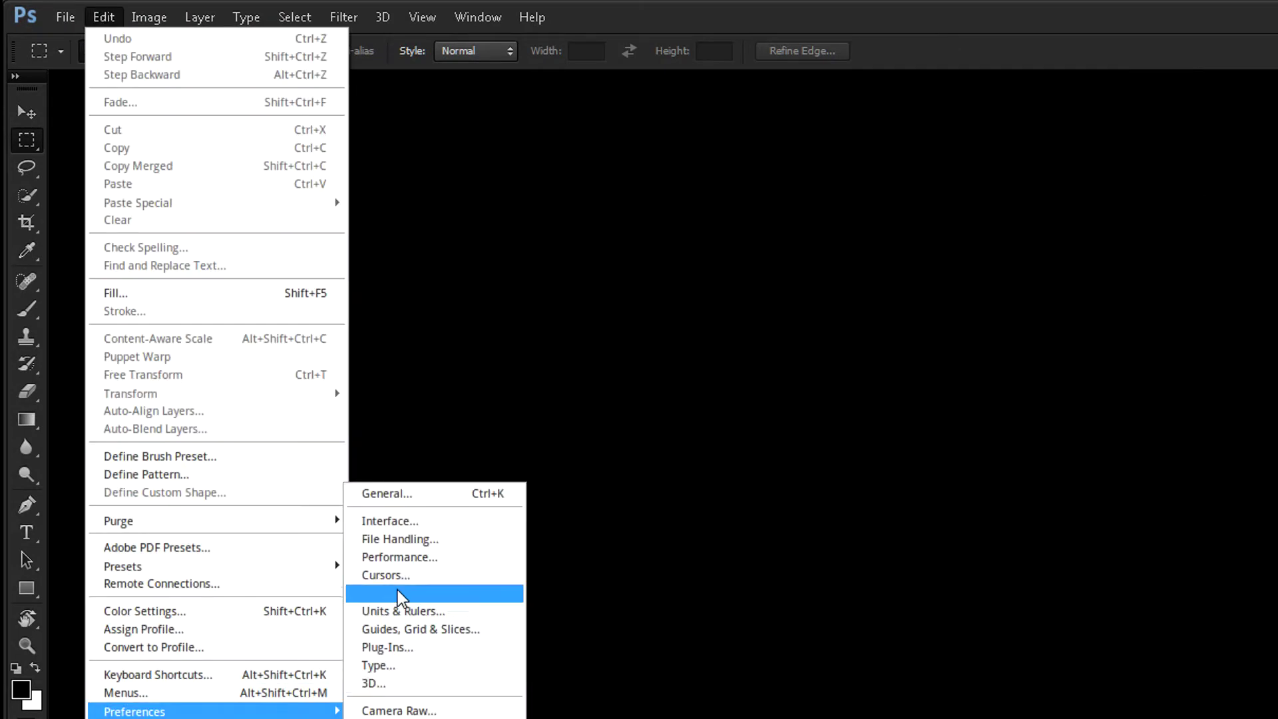
{"action": "left_click", "coordinate": [406, 519]}
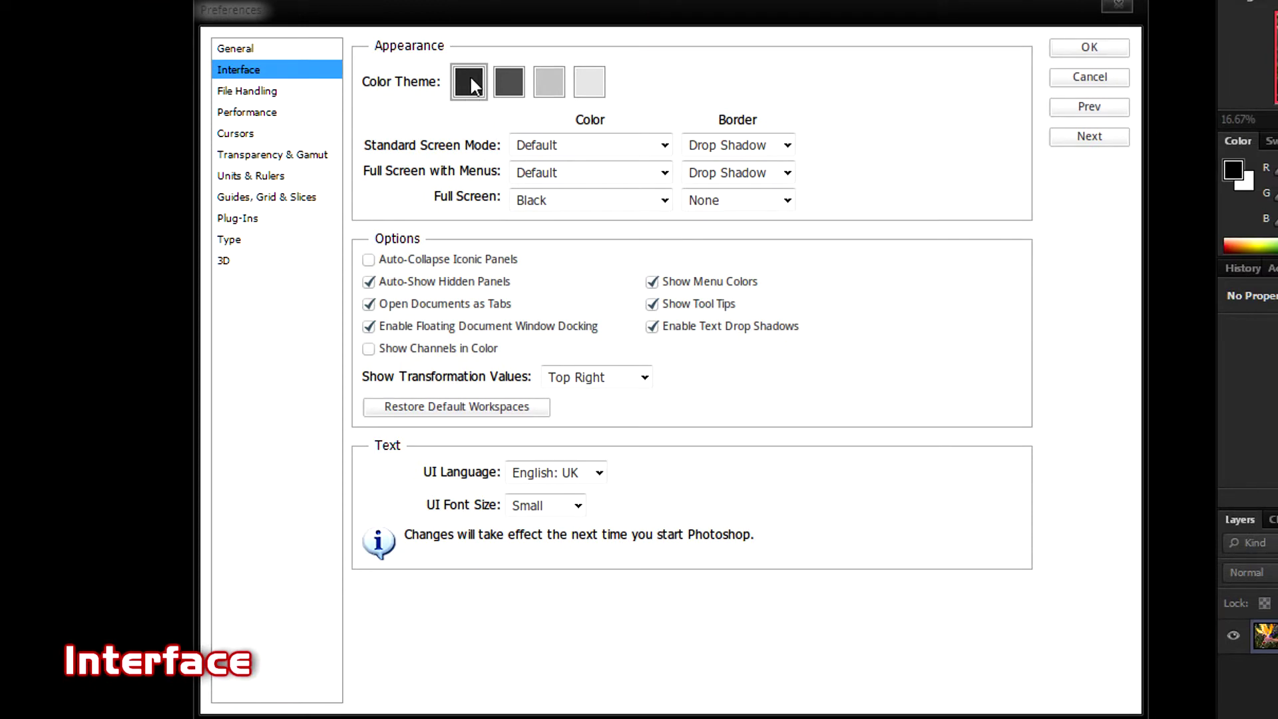
Step: Preview the lighter colour themes, restore the darkest, and move to File Handling
{"action": "left_click", "coordinate": [510, 85]}
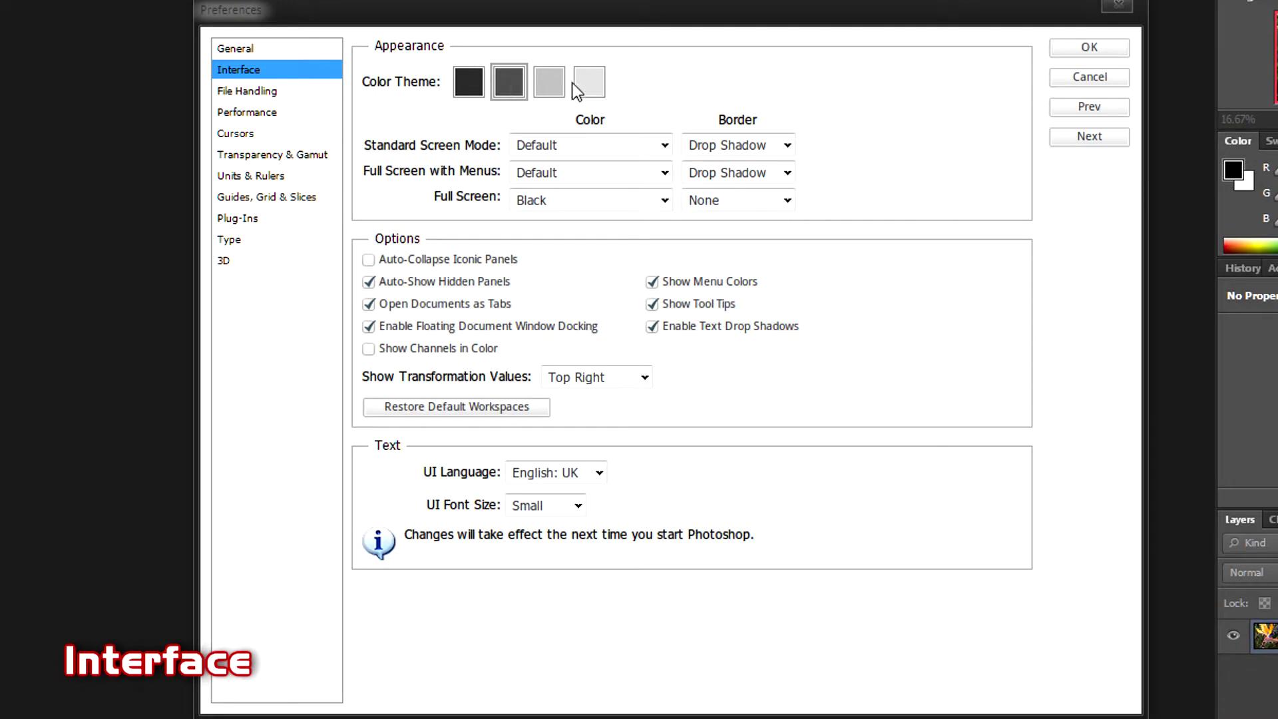
{"action": "left_click", "coordinate": [536, 96]}
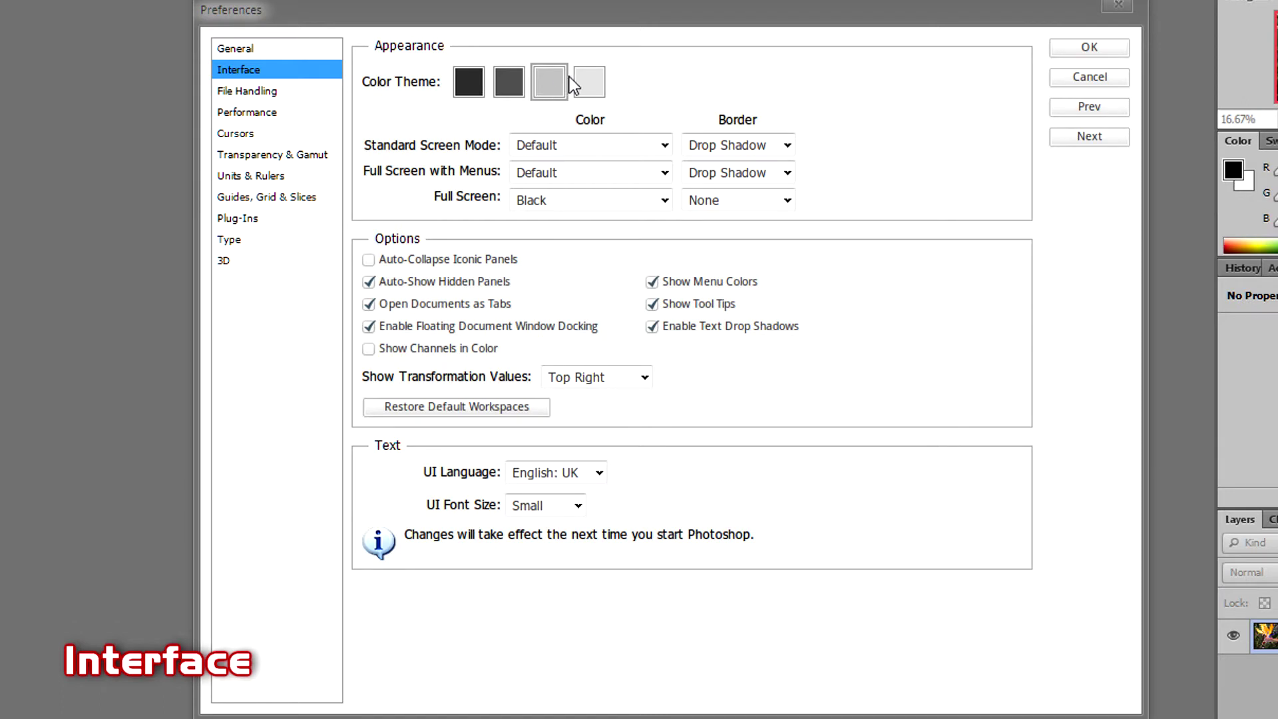
{"action": "left_click", "coordinate": [598, 86]}
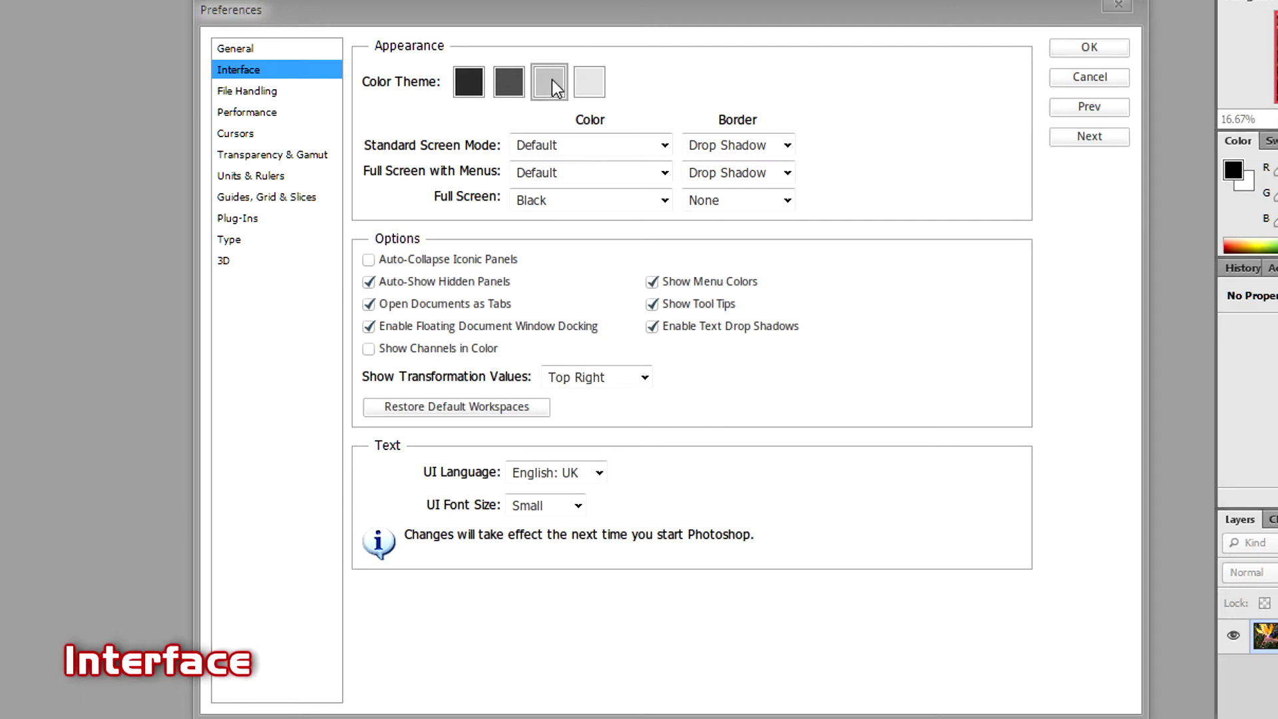
{"action": "left_click", "coordinate": [551, 80]}
{"action": "left_click", "coordinate": [583, 72]}
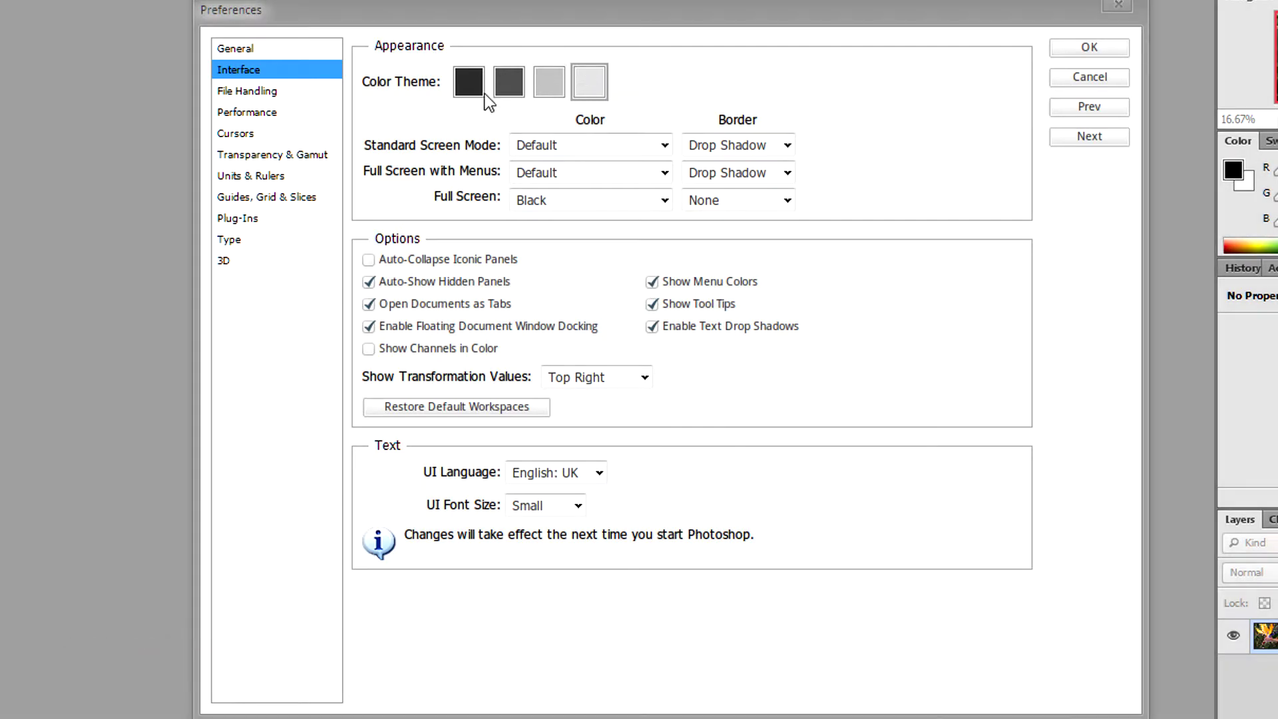
{"action": "left_click", "coordinate": [468, 82]}
{"action": "left_click", "coordinate": [266, 91]}
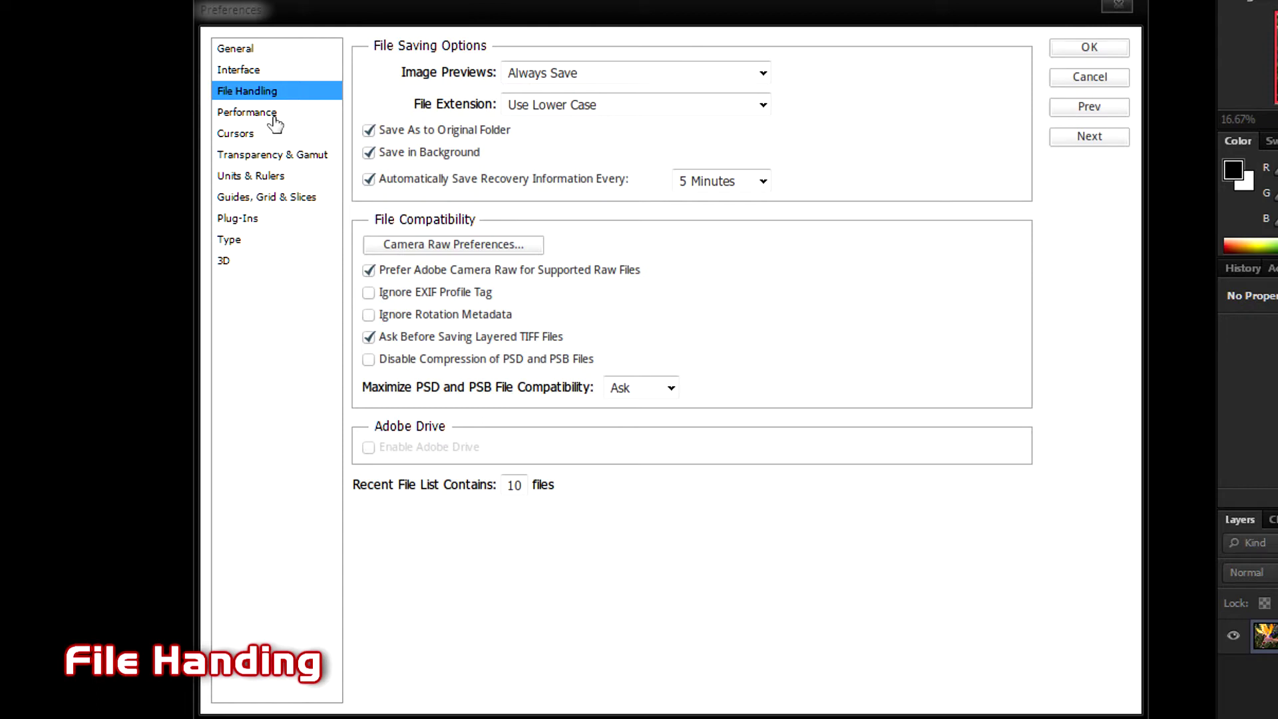
{"action": "left_click", "coordinate": [689, 182]}
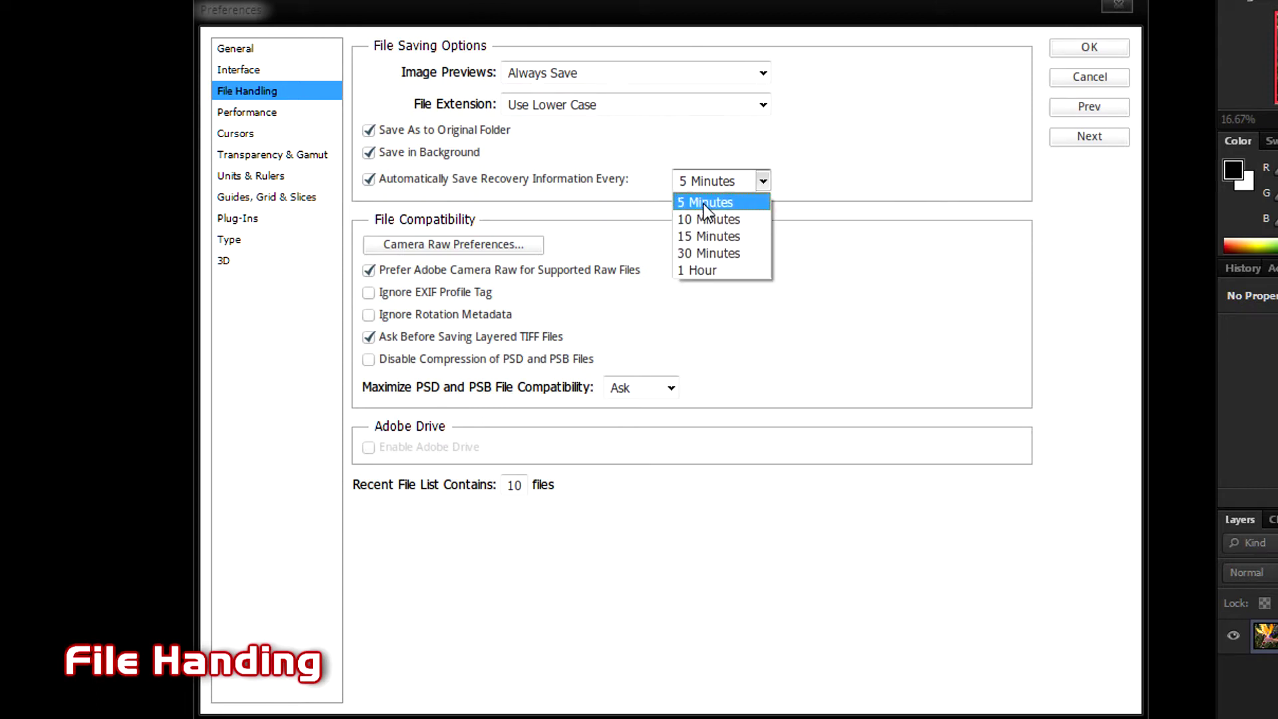
{"action": "left_click", "coordinate": [712, 316]}
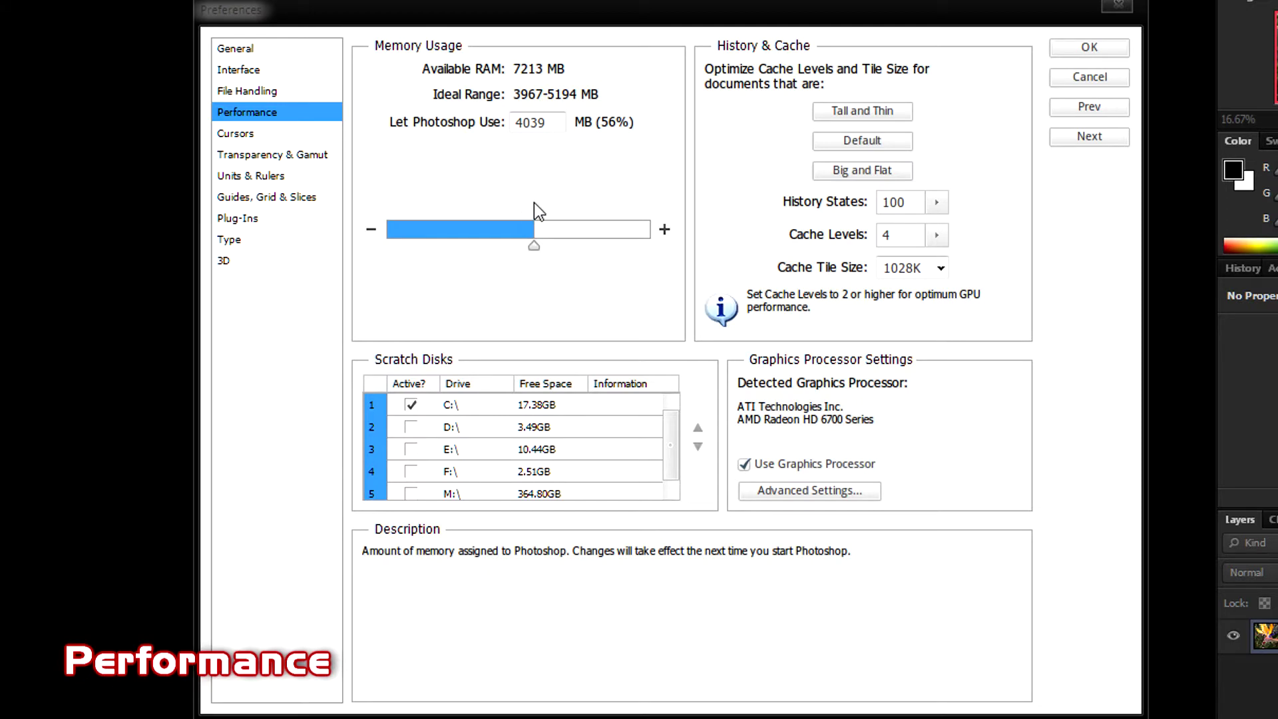
Step: Select the 4039 MB Let Photoshop Use value, leaving it unchanged
{"action": "double_click", "coordinate": [533, 122]}
{"action": "left_click", "coordinate": [560, 122]}
{"action": "double_click", "coordinate": [552, 127]}
{"action": "left_click", "coordinate": [551, 127]}
{"action": "double_click", "coordinate": [548, 126]}
{"action": "left_click", "coordinate": [548, 128]}
{"action": "double_click", "coordinate": [533, 124]}
Step: Check the C:\ scratch disk explanation and the Advanced graphics processor settings
{"action": "left_click", "coordinate": [492, 399]}
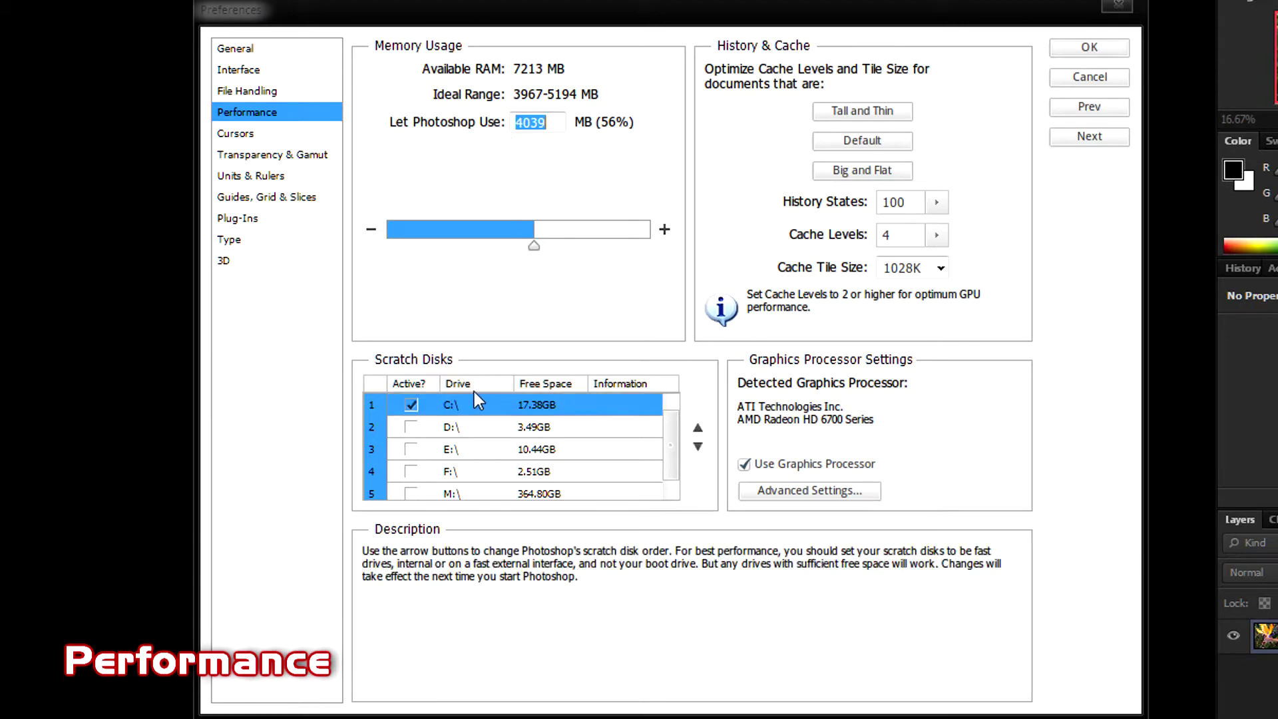
{"action": "mouse_move", "coordinate": [845, 498]}
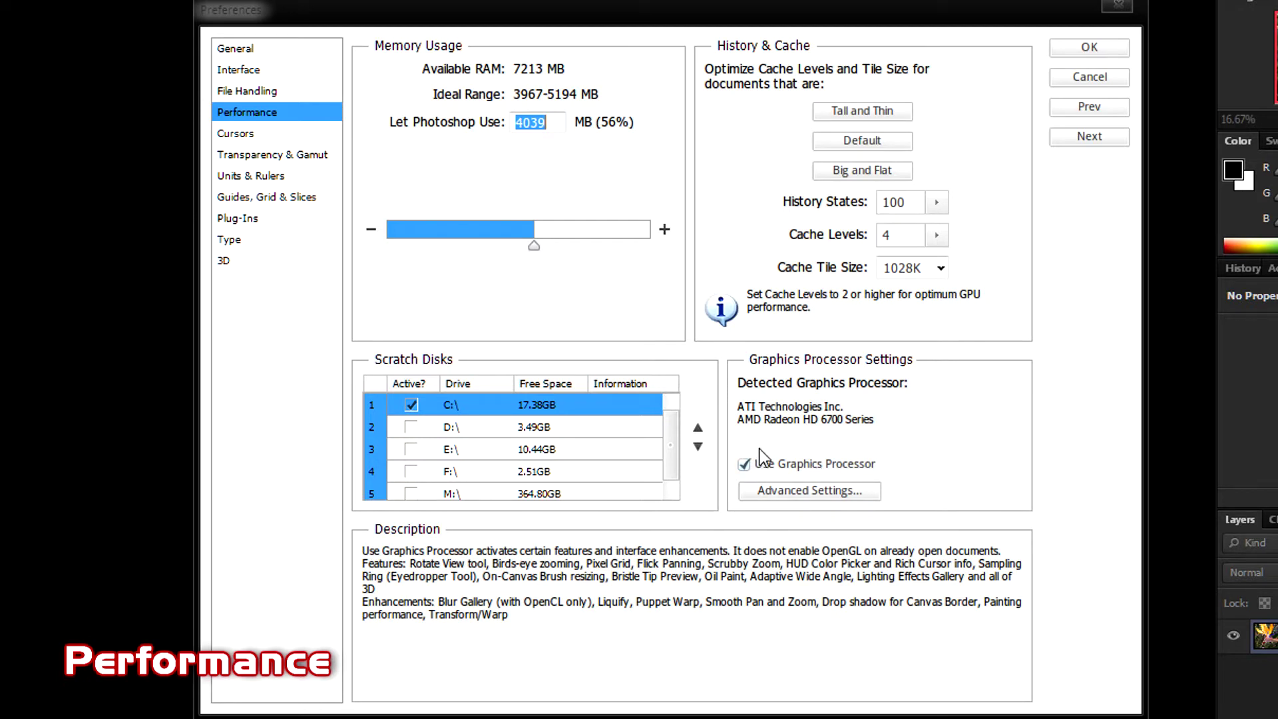
{"action": "left_click", "coordinate": [828, 492]}
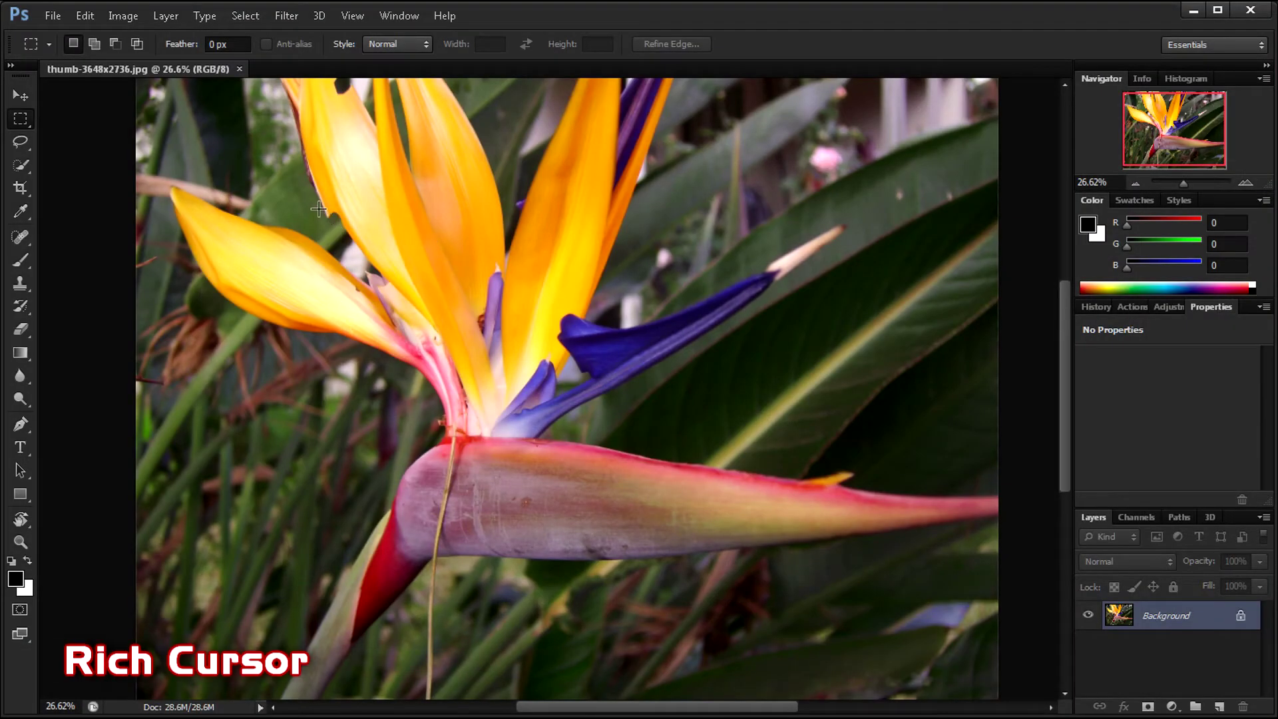
Step: Drag a large rectangular outline across the bird-of-paradise photo
{"action": "mouse_move", "coordinate": [306, 189]}
{"action": "left_mouse_down"}
{"action": "mouse_move", "coordinate": [342, 286]}
{"action": "mouse_move", "coordinate": [746, 286]}
{"action": "mouse_move", "coordinate": [733, 165]}
{"action": "mouse_move", "coordinate": [623, 369]}
{"action": "mouse_move", "coordinate": [721, 291]}
{"action": "mouse_move", "coordinate": [747, 297]}
{"action": "mouse_move", "coordinate": [596, 282]}
{"action": "mouse_move", "coordinate": [750, 294]}
{"action": "mouse_move", "coordinate": [739, 279]}
{"action": "mouse_move", "coordinate": [227, 324]}
{"action": "mouse_move", "coordinate": [799, 345]}
{"action": "mouse_move", "coordinate": [713, 351]}
{"action": "mouse_move", "coordinate": [700, 339]}
{"action": "left_mouse_up"}
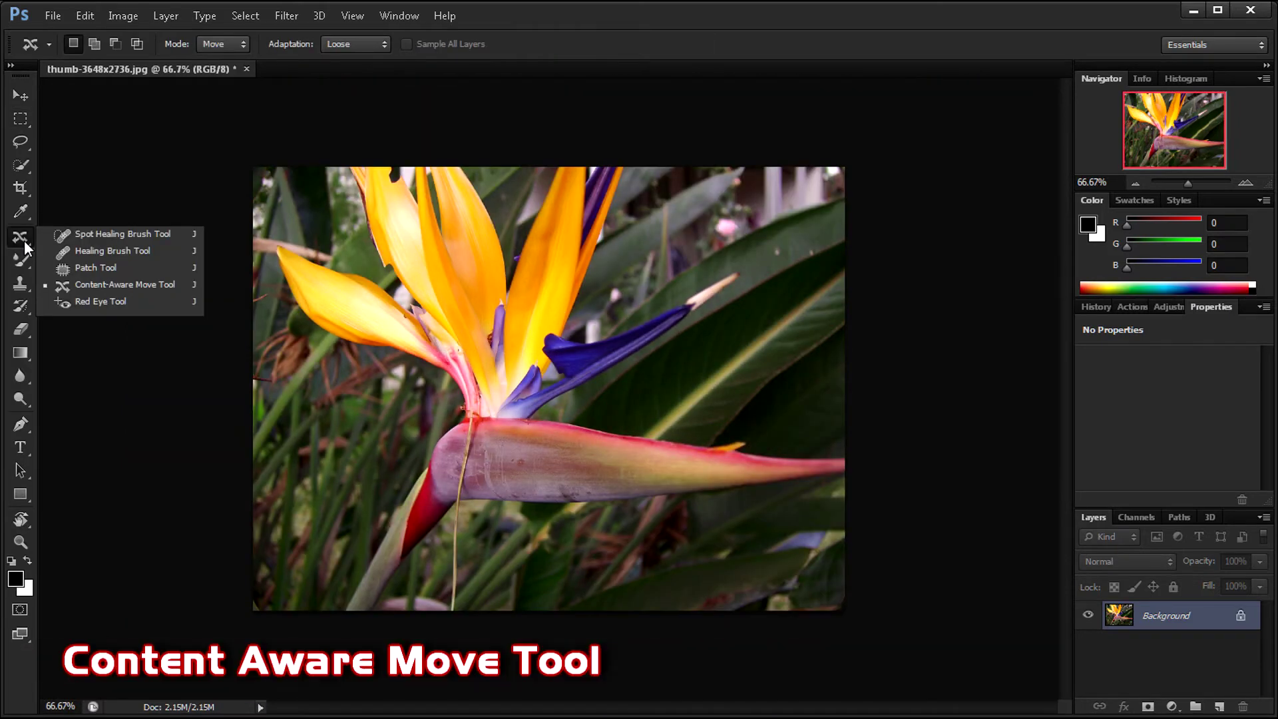
Step: Zoom in and draw a rectangular selection around the upper-left yellow petal tip
{"action": "left_click", "coordinate": [24, 241]}
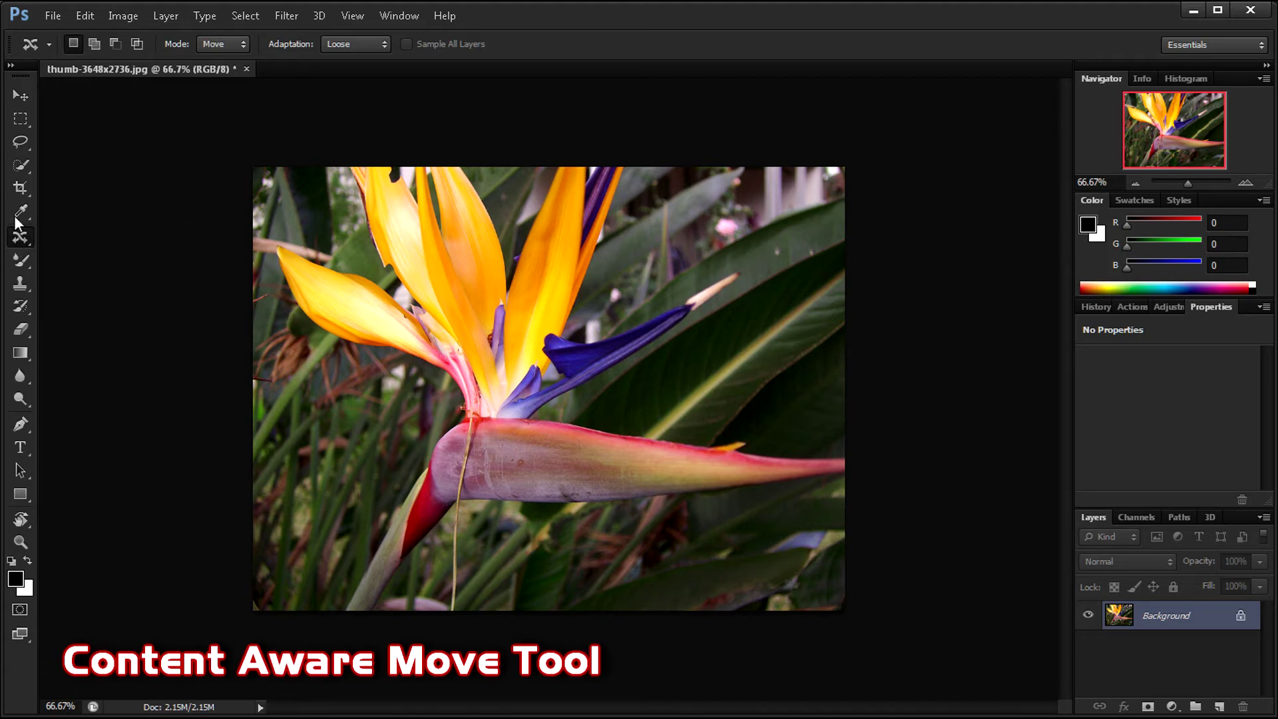
{"action": "left_click", "coordinate": [20, 119]}
{"action": "key", "text": "ctrl+plus"}
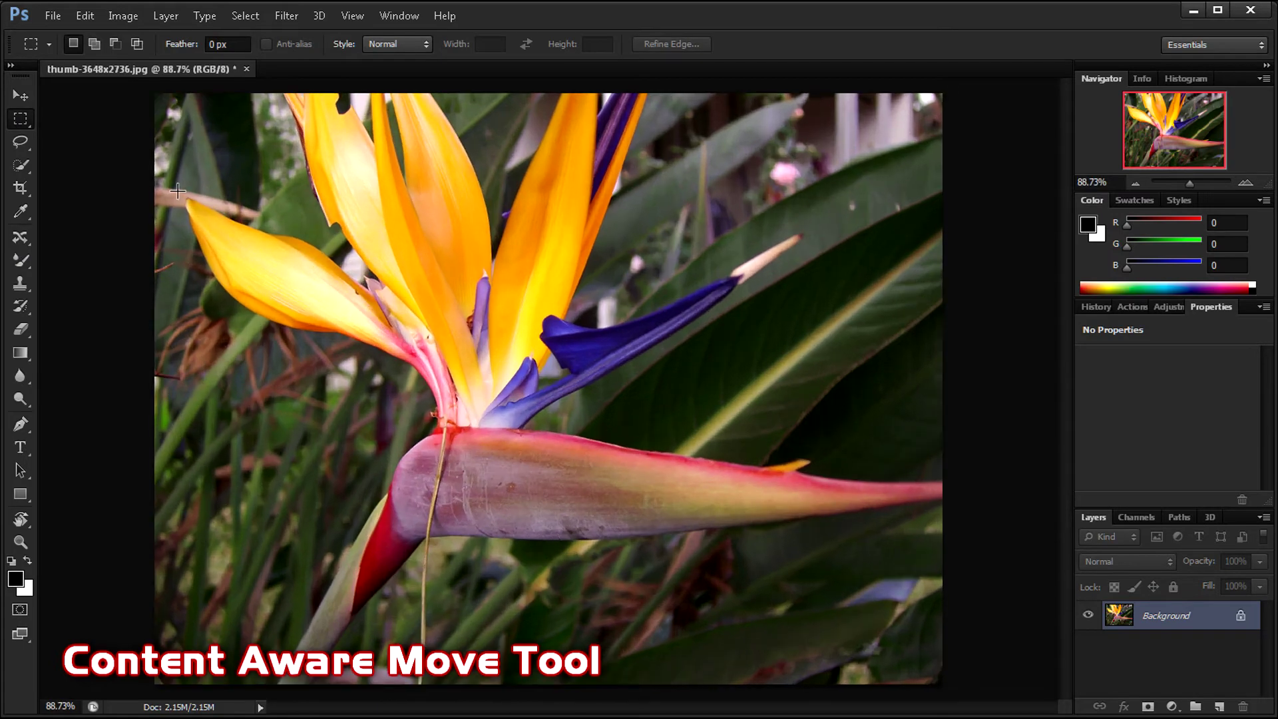
{"action": "left_click_drag", "start_coordinate": [208, 245], "coordinate": [243, 267]}
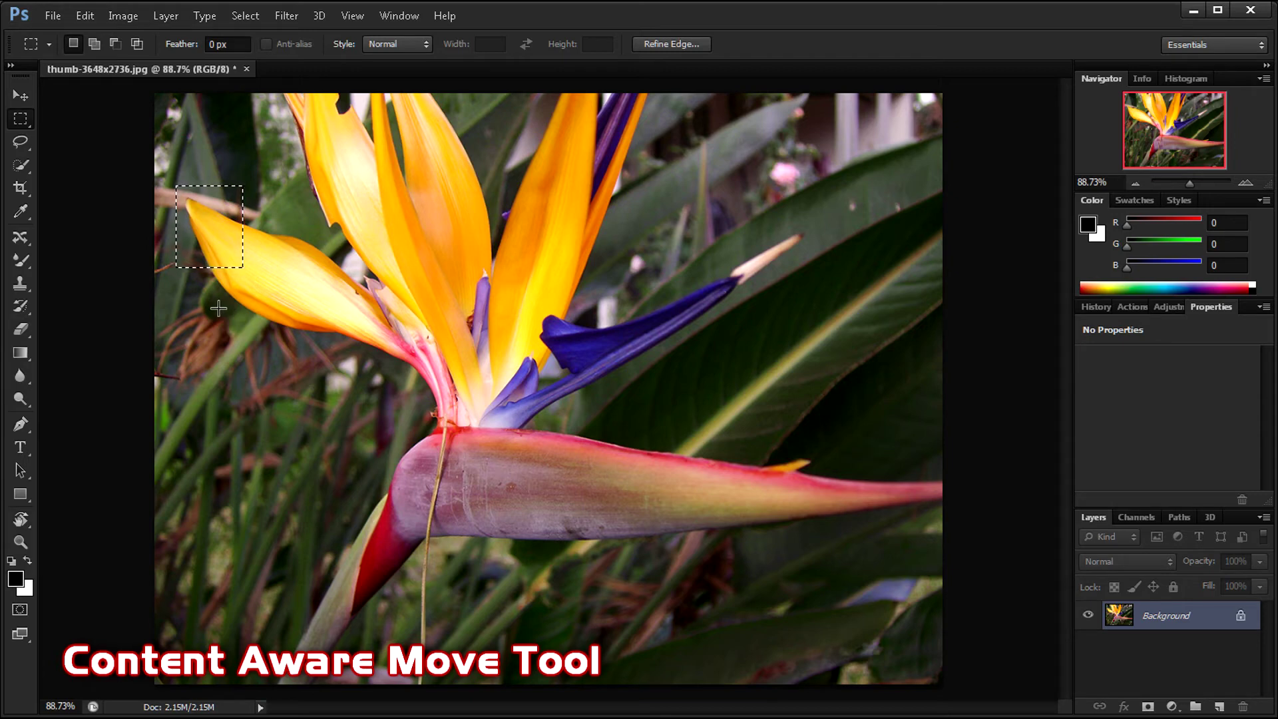
Step: Content-aware move the petal-tip patch onto the upper-right leaf, then deselect
{"action": "left_click", "coordinate": [22, 243]}
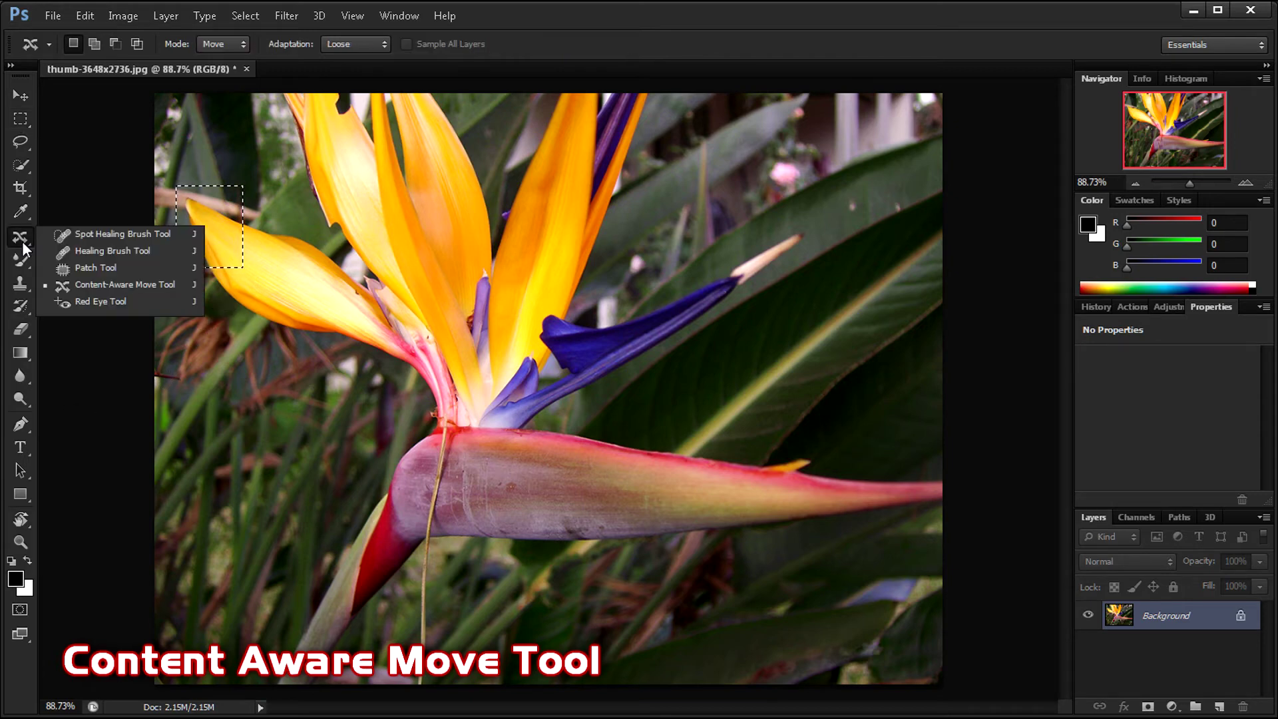
{"action": "left_click", "coordinate": [73, 292]}
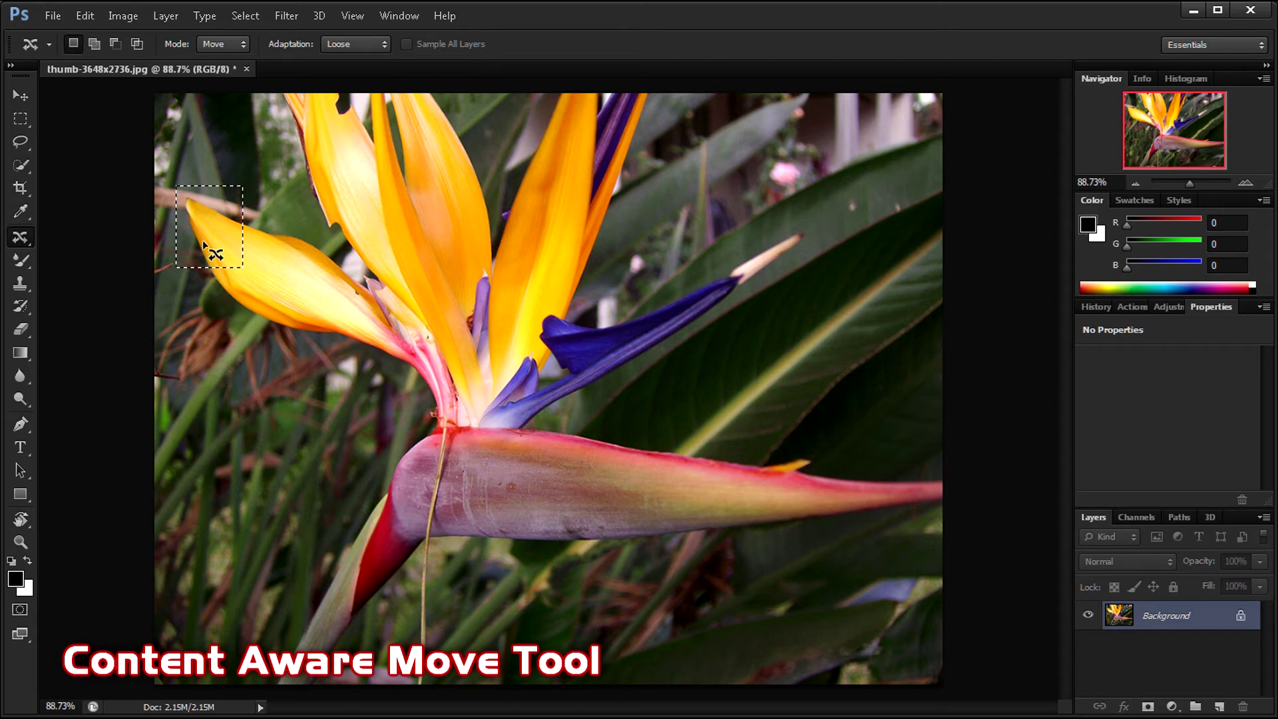
{"action": "left_click_drag", "start_coordinate": [204, 247], "coordinate": [791, 279]}
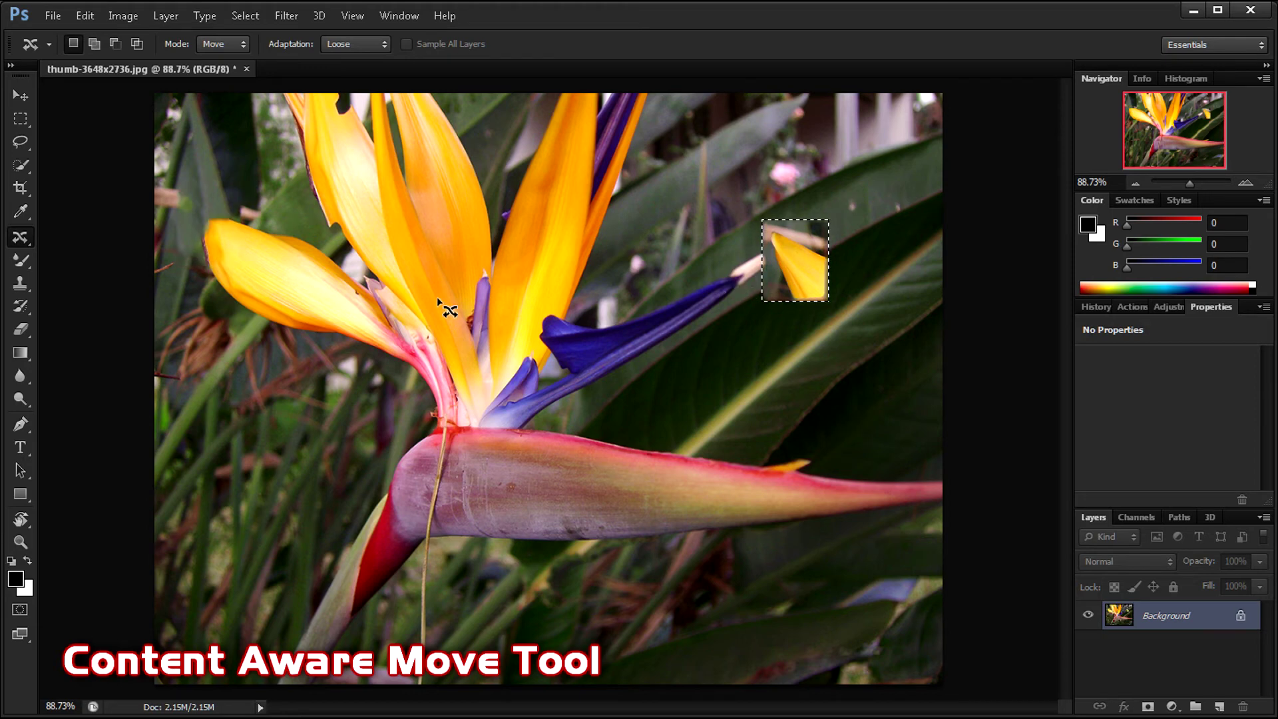
{"action": "key", "text": "ctrl+d"}
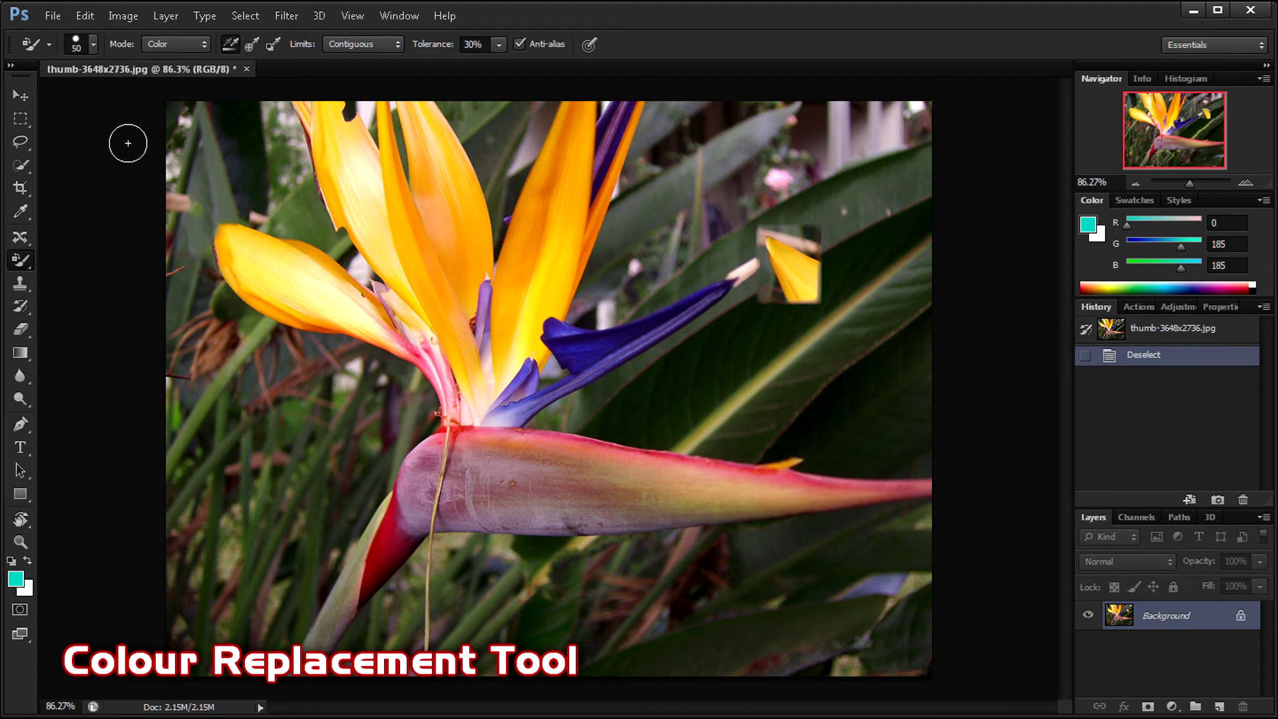
Step: Switch to the Color Replacement Tool and zoom in on the flower
{"action": "right_click", "coordinate": [33, 257]}
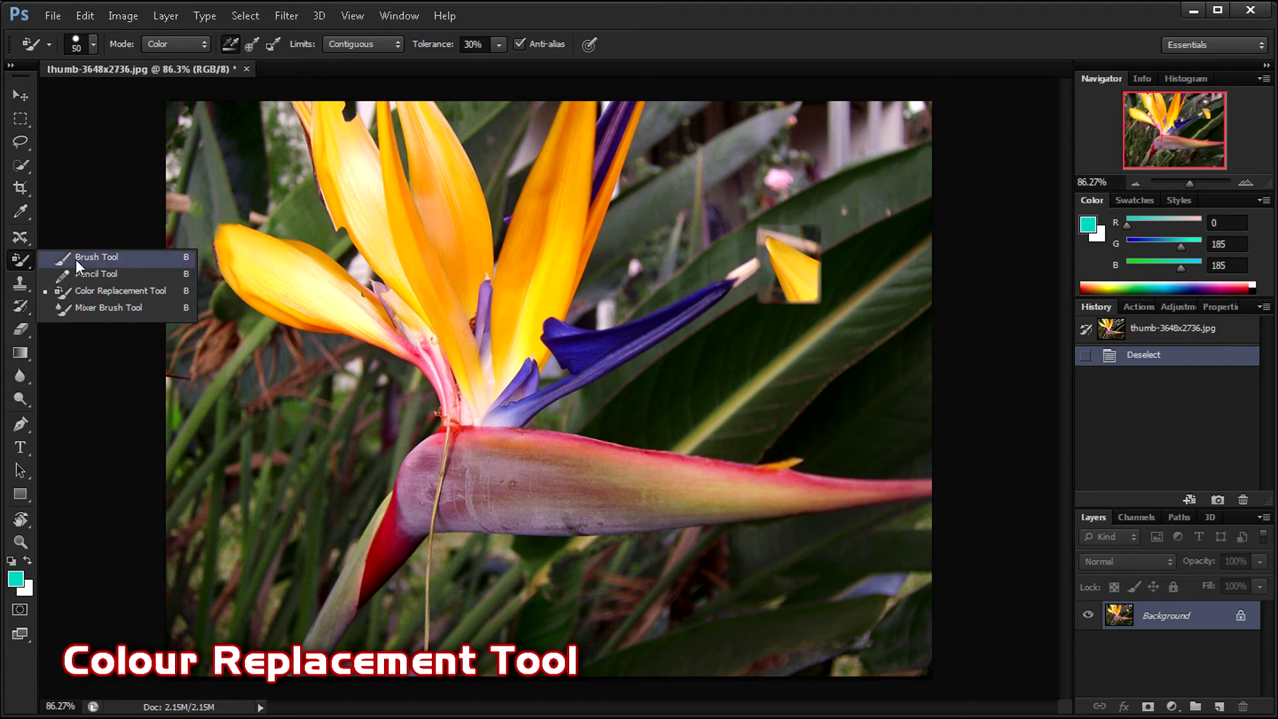
{"action": "left_click", "coordinate": [110, 289]}
{"action": "scroll", "coordinate": [367, 249], "scroll_direction": "up", "scroll_amount": 3}
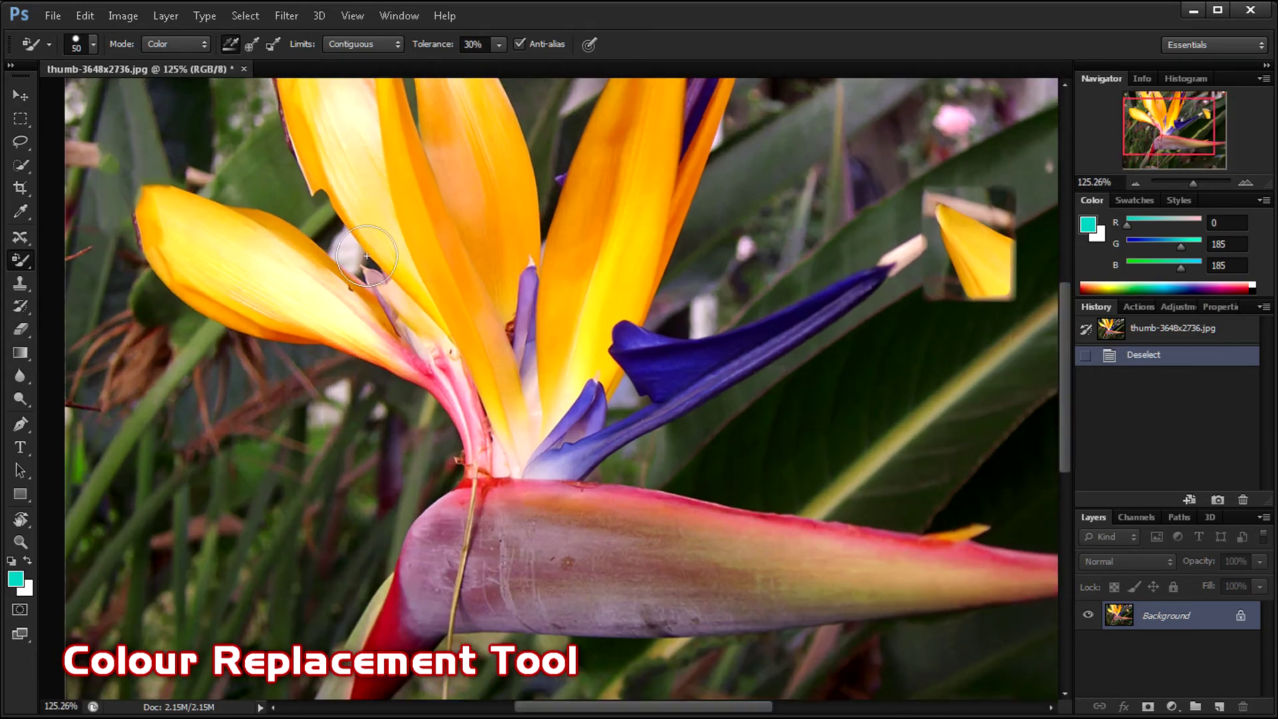
{"action": "scroll", "coordinate": [373, 249], "scroll_direction": "up", "scroll_amount": 2}
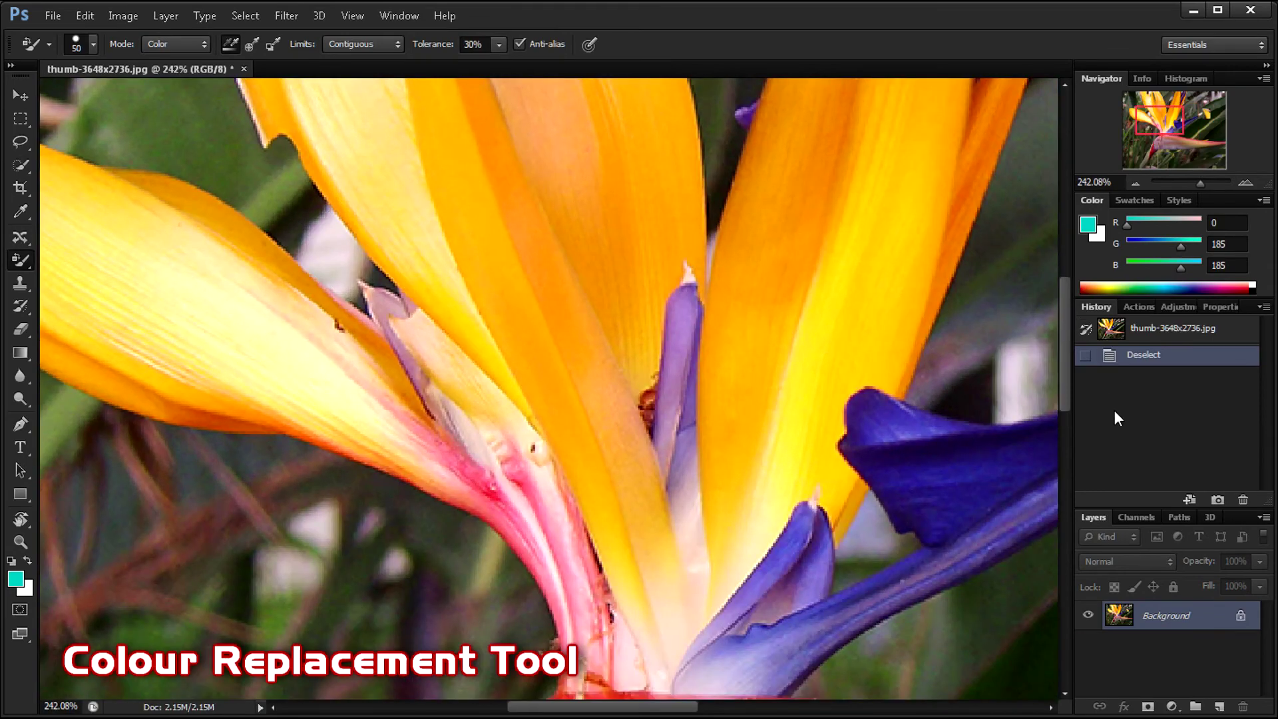
{"action": "left_click_drag", "start_coordinate": [1068, 378], "coordinate": [1061, 333]}
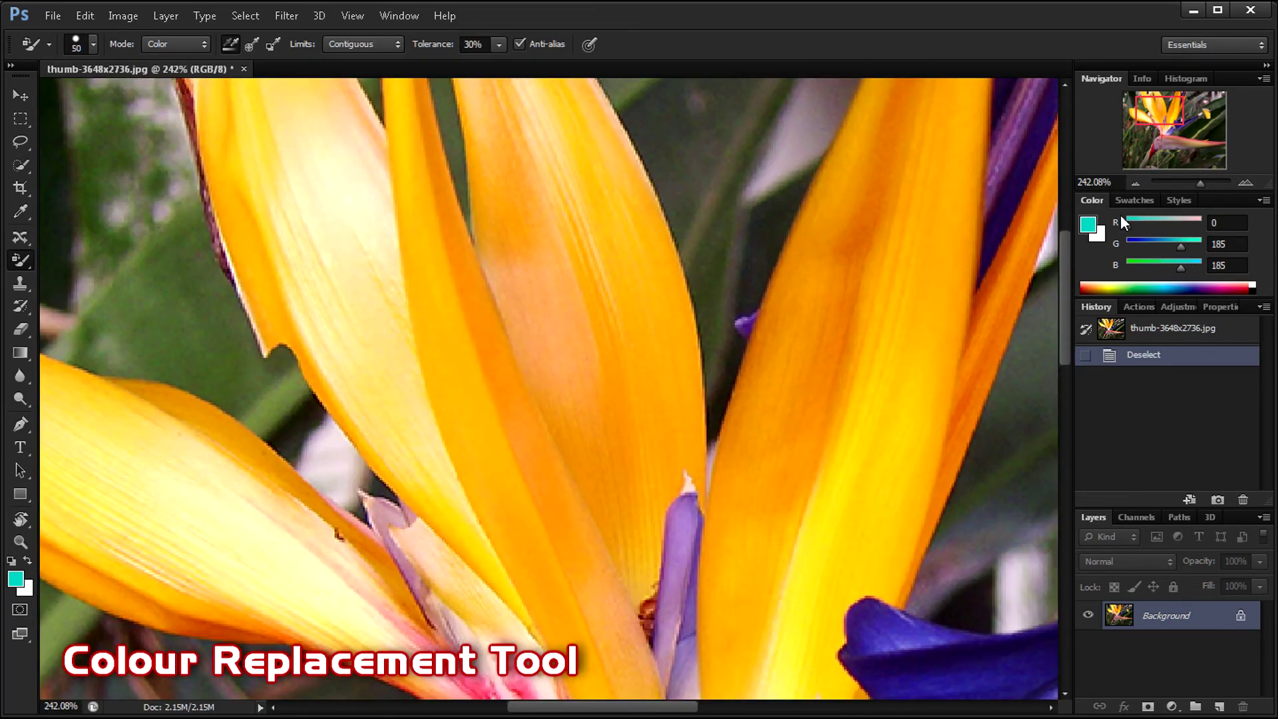
Step: Set the foreground colour to pure red ff0000 and paint over the orange petal
{"action": "left_click", "coordinate": [1090, 225]}
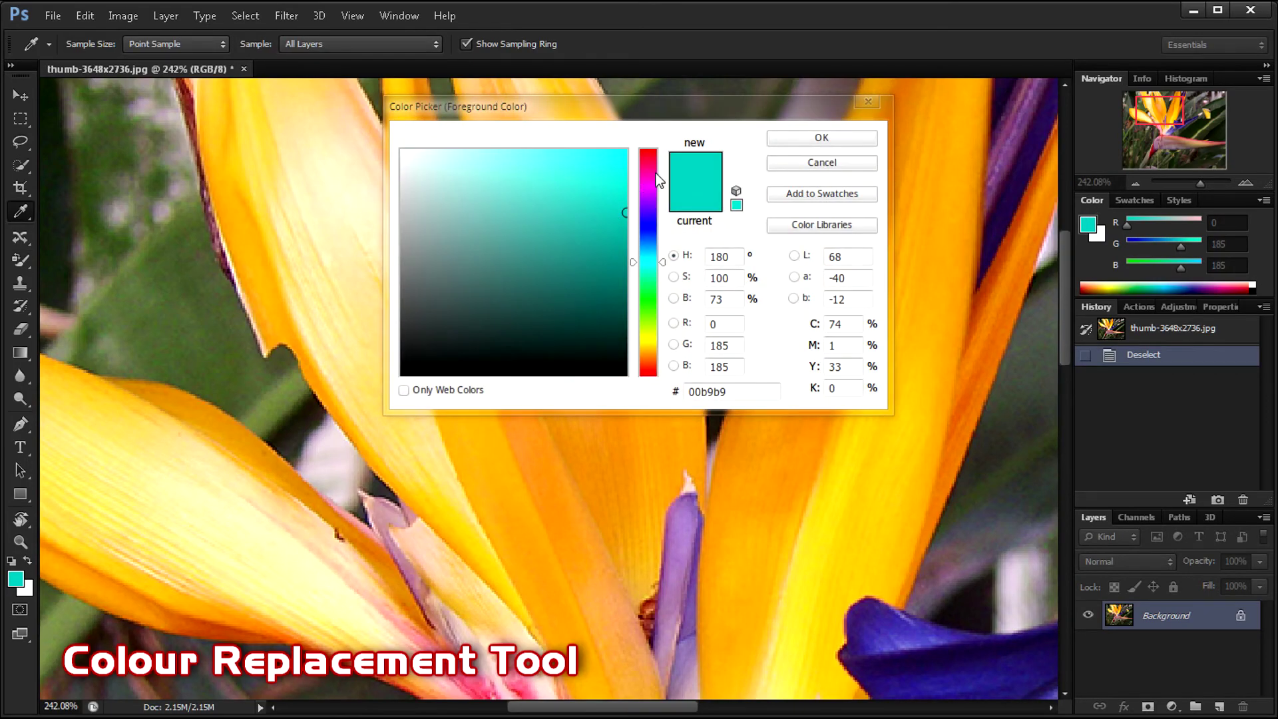
{"action": "left_click_drag", "start_coordinate": [658, 180], "coordinate": [627, 150]}
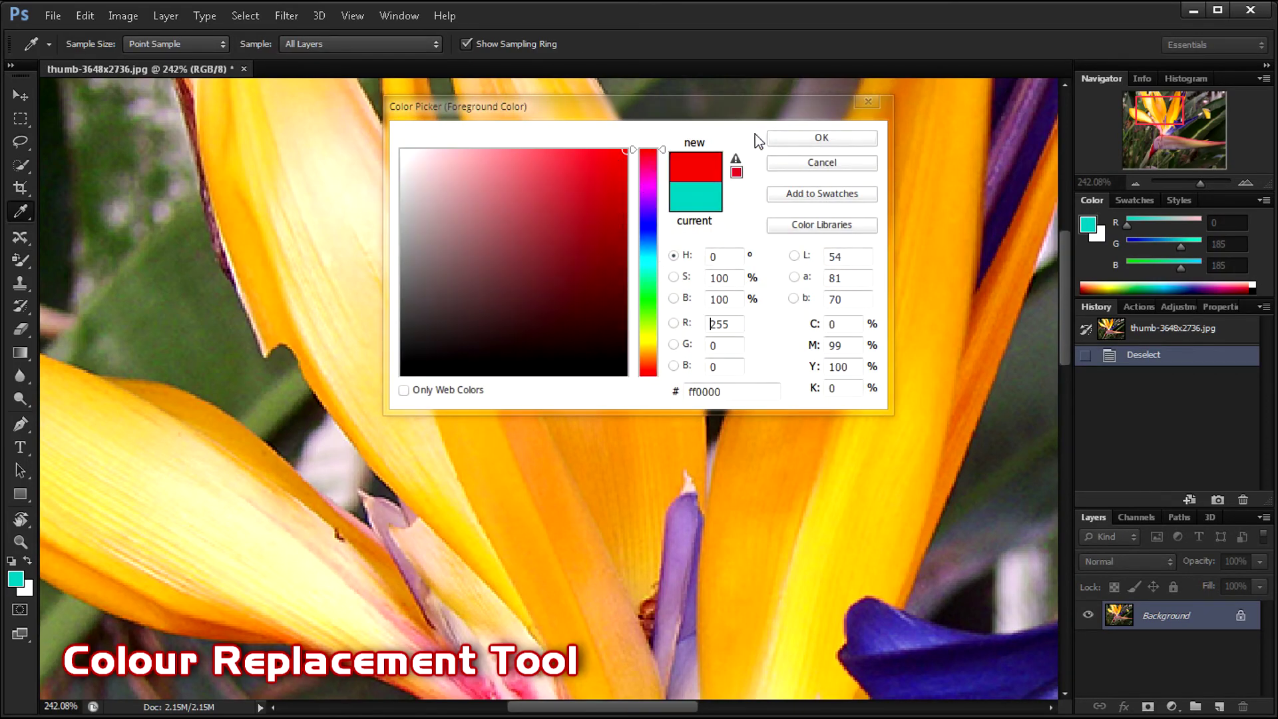
{"action": "left_click", "coordinate": [777, 141]}
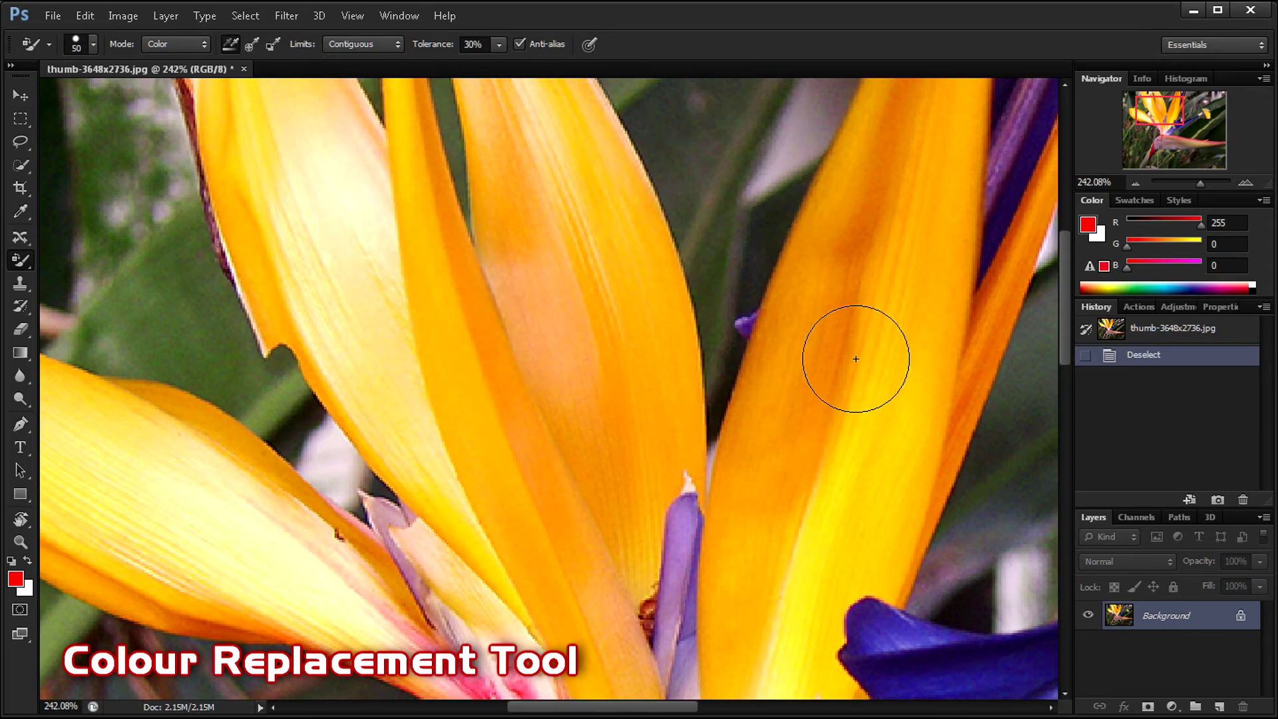
{"action": "mouse_move", "coordinate": [878, 228]}
{"action": "left_mouse_down"}
{"action": "mouse_move", "coordinate": [848, 458]}
{"action": "mouse_move", "coordinate": [808, 535]}
{"action": "mouse_move", "coordinate": [839, 334]}
{"action": "mouse_move", "coordinate": [898, 183]}
{"action": "mouse_move", "coordinate": [856, 304]}
{"action": "left_mouse_up"}
{"action": "scroll", "coordinate": [852, 319], "scroll_direction": "down", "scroll_amount": 2}
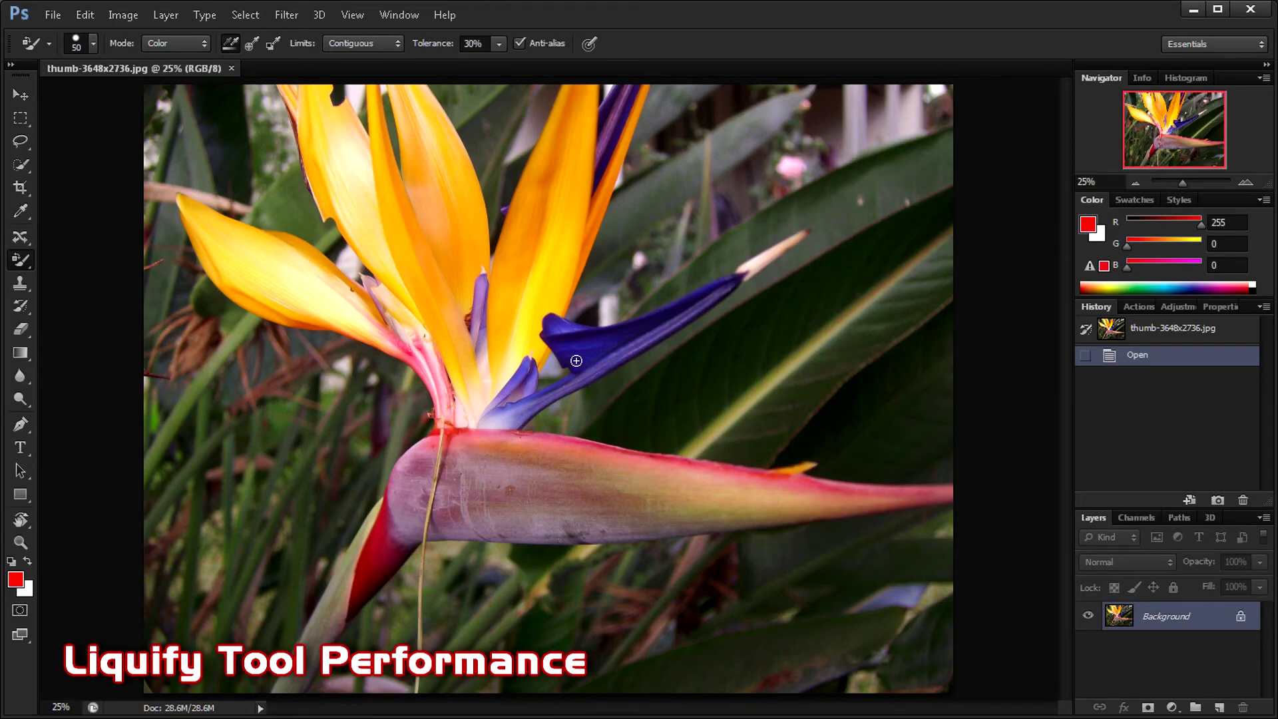
Step: Open Filter > Liquify and push the Brush Size slider to an enormous value
{"action": "left_click", "coordinate": [291, 17]}
{"action": "left_click", "coordinate": [300, 125]}
{"action": "left_click", "coordinate": [1172, 138]}
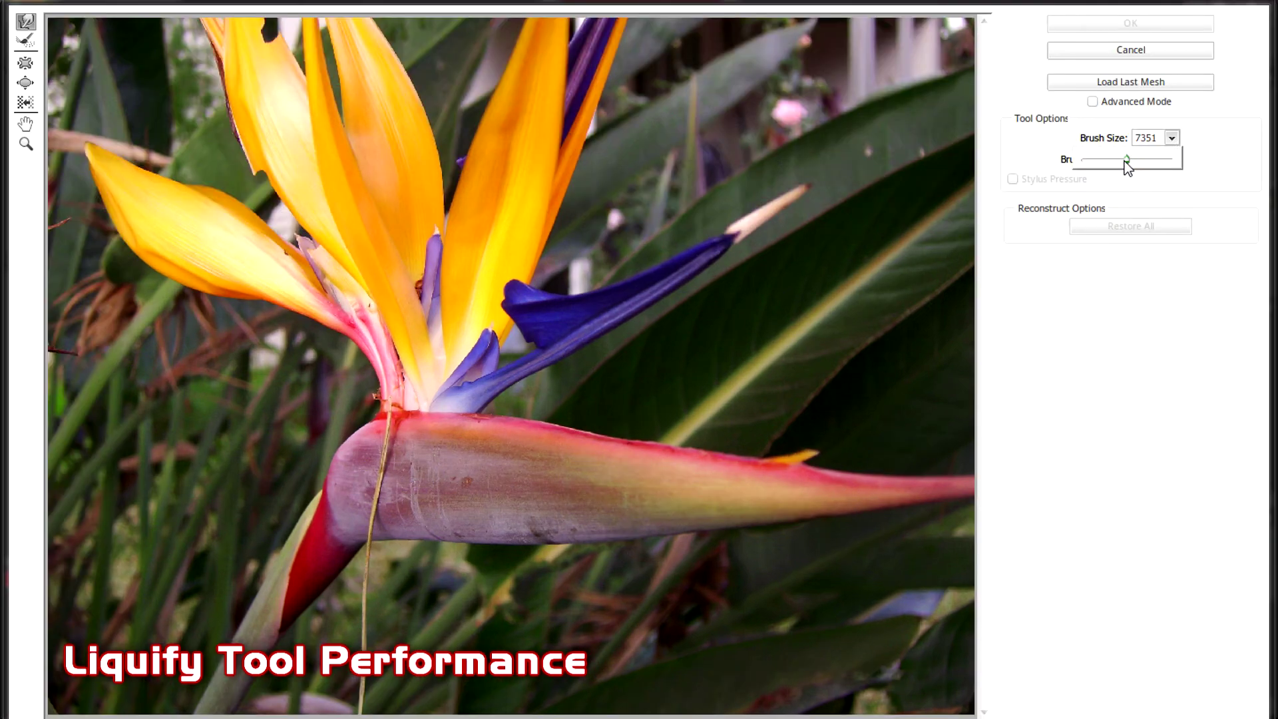
{"action": "mouse_move", "coordinate": [1125, 161]}
{"action": "left_mouse_down"}
{"action": "mouse_move", "coordinate": [1078, 163]}
{"action": "mouse_move", "coordinate": [1149, 157]}
{"action": "mouse_move", "coordinate": [1139, 160]}
{"action": "left_mouse_up"}
Step: Set Brush Pressure to 100, warp the whole image downward, then cancel with Escape
{"action": "left_click", "coordinate": [504, 118]}
{"action": "mouse_move", "coordinate": [504, 119]}
{"action": "left_mouse_down"}
{"action": "mouse_move", "coordinate": [580, 485]}
{"action": "mouse_move", "coordinate": [579, 148]}
{"action": "mouse_move", "coordinate": [417, 508]}
{"action": "mouse_move", "coordinate": [337, 405]}
{"action": "mouse_move", "coordinate": [296, 466]}
{"action": "mouse_move", "coordinate": [306, 407]}
{"action": "mouse_move", "coordinate": [481, 345]}
{"action": "mouse_move", "coordinate": [493, 519]}
{"action": "mouse_move", "coordinate": [585, 250]}
{"action": "left_mouse_up"}
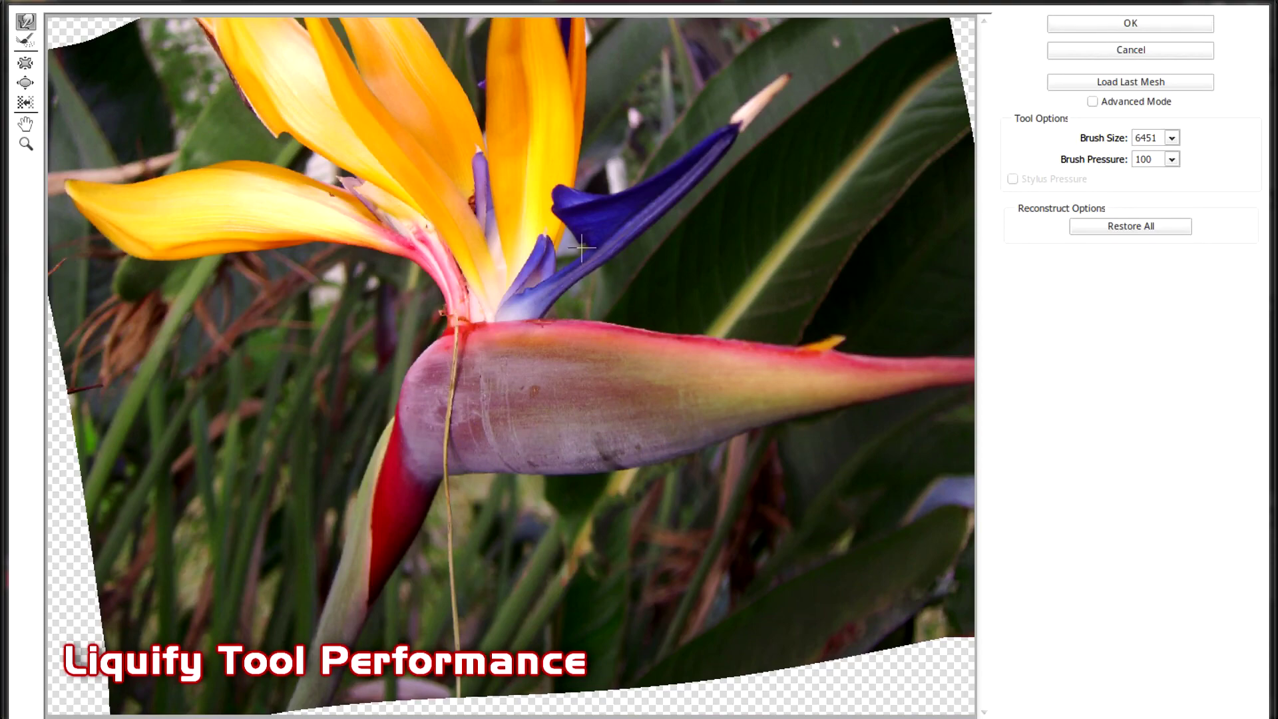
{"action": "mouse_move", "coordinate": [584, 249]}
{"action": "left_mouse_down"}
{"action": "mouse_move", "coordinate": [508, 477]}
{"action": "mouse_move", "coordinate": [652, 300]}
{"action": "mouse_move", "coordinate": [466, 469]}
{"action": "mouse_move", "coordinate": [506, 639]}
{"action": "mouse_move", "coordinate": [639, 479]}
{"action": "mouse_move", "coordinate": [532, 373]}
{"action": "mouse_move", "coordinate": [333, 299]}
{"action": "mouse_move", "coordinate": [608, 159]}
{"action": "mouse_move", "coordinate": [537, 180]}
{"action": "mouse_move", "coordinate": [565, 306]}
{"action": "mouse_move", "coordinate": [521, 414]}
{"action": "left_mouse_up"}
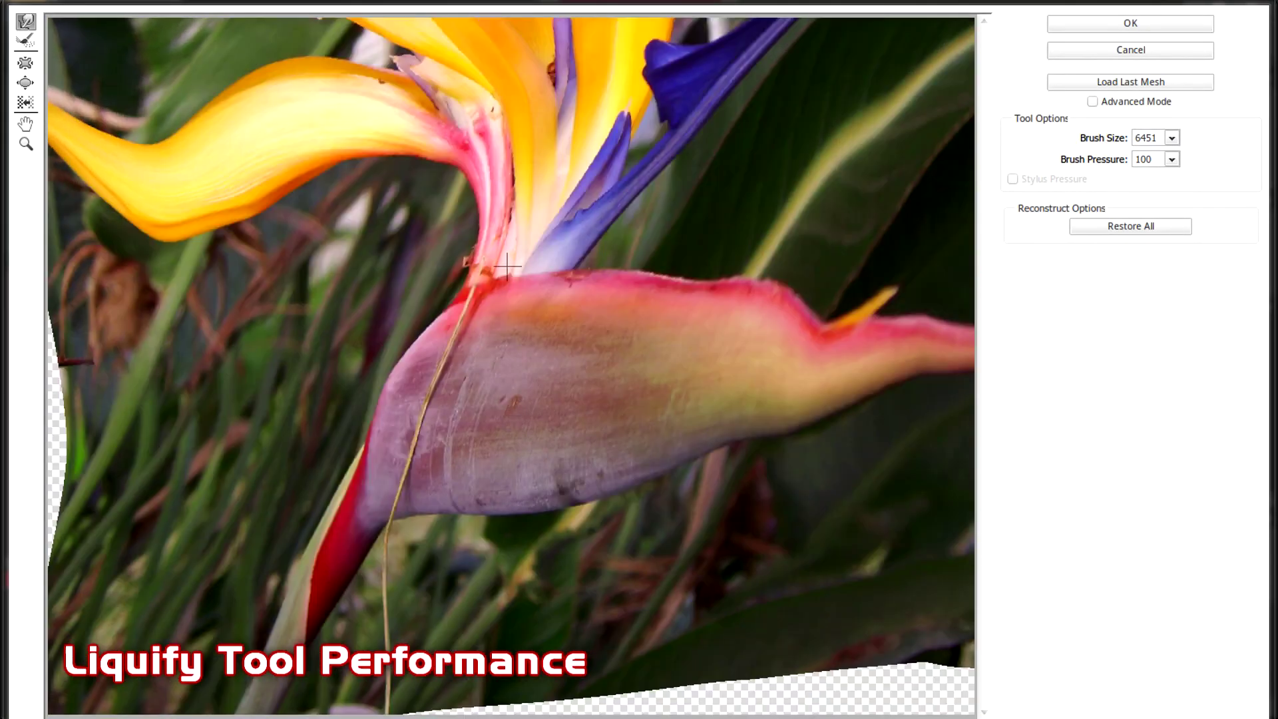
{"action": "mouse_move", "coordinate": [507, 267]}
{"action": "left_mouse_down"}
{"action": "mouse_move", "coordinate": [498, 357]}
{"action": "mouse_move", "coordinate": [555, 515]}
{"action": "mouse_move", "coordinate": [384, 291]}
{"action": "mouse_move", "coordinate": [609, 551]}
{"action": "mouse_move", "coordinate": [293, 454]}
{"action": "mouse_move", "coordinate": [480, 371]}
{"action": "mouse_move", "coordinate": [663, 522]}
{"action": "mouse_move", "coordinate": [443, 343]}
{"action": "mouse_move", "coordinate": [399, 373]}
{"action": "left_mouse_up"}
{"action": "key", "text": "Escape"}
Step: In CS5, open Filter > Liquify and twist the flower with the Forward Warp tool at brush size 1500
{"action": "left_click", "coordinate": [305, 15]}
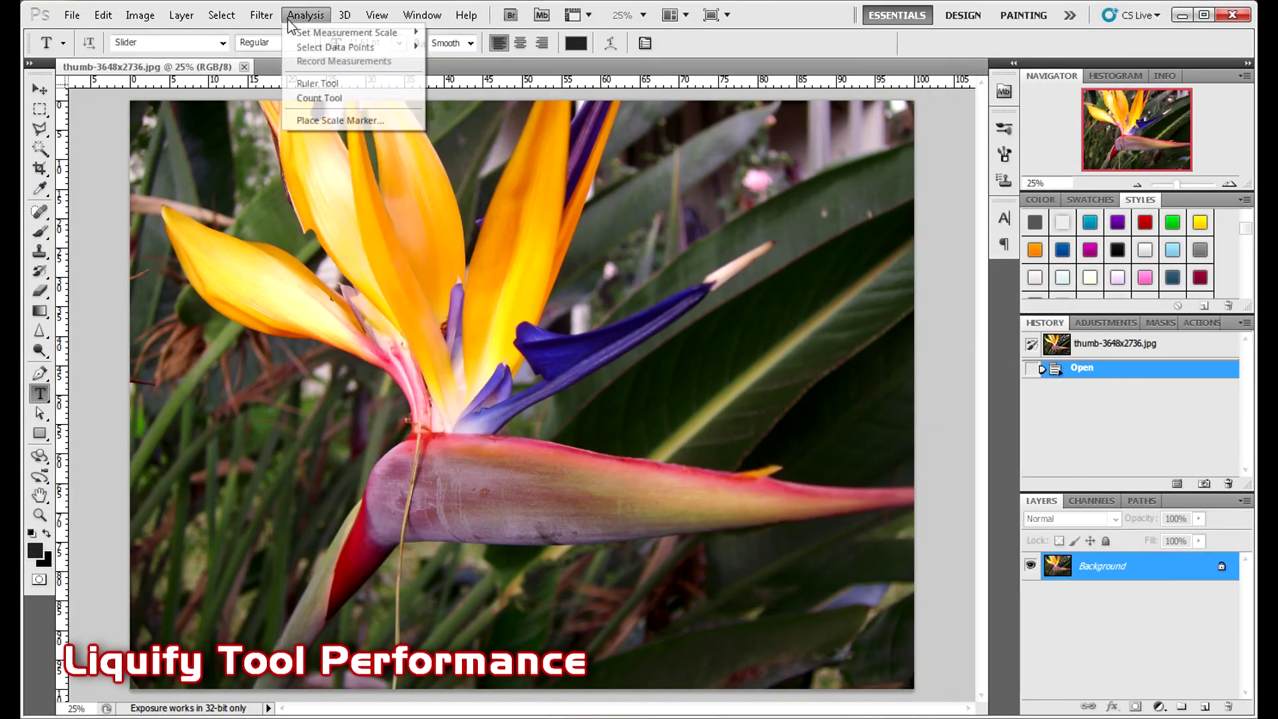
{"action": "mouse_move", "coordinate": [261, 15]}
{"action": "left_click", "coordinate": [294, 106]}
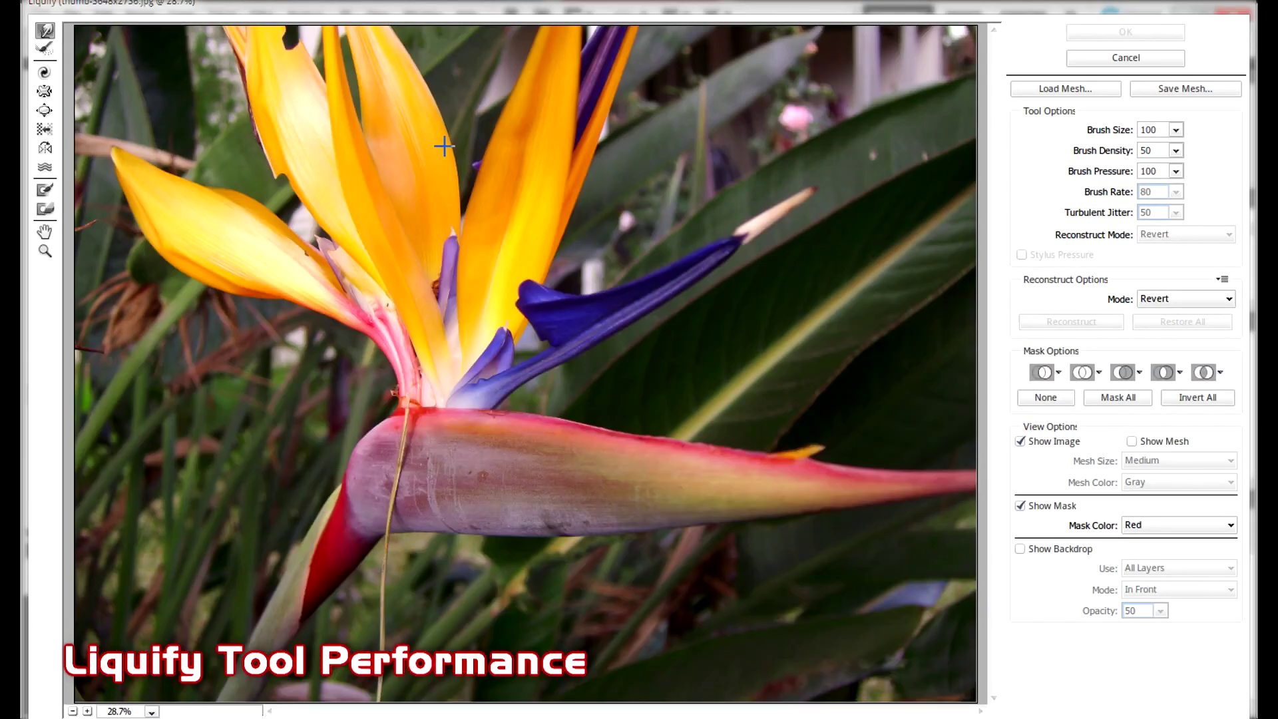
{"action": "mouse_move", "coordinate": [373, 333]}
{"action": "left_mouse_down"}
{"action": "mouse_move", "coordinate": [414, 393]}
{"action": "mouse_move", "coordinate": [442, 328]}
{"action": "mouse_move", "coordinate": [597, 284]}
{"action": "mouse_move", "coordinate": [718, 271]}
{"action": "mouse_move", "coordinate": [728, 209]}
{"action": "mouse_move", "coordinate": [499, 200]}
{"action": "mouse_move", "coordinate": [372, 271]}
{"action": "mouse_move", "coordinate": [471, 414]}
{"action": "mouse_move", "coordinate": [748, 385]}
{"action": "mouse_move", "coordinate": [728, 542]}
{"action": "mouse_move", "coordinate": [568, 590]}
{"action": "mouse_move", "coordinate": [426, 526]}
{"action": "mouse_move", "coordinate": [533, 379]}
{"action": "mouse_move", "coordinate": [705, 336]}
{"action": "mouse_move", "coordinate": [717, 318]}
{"action": "mouse_move", "coordinate": [641, 271]}
{"action": "mouse_move", "coordinate": [506, 220]}
{"action": "left_mouse_up"}
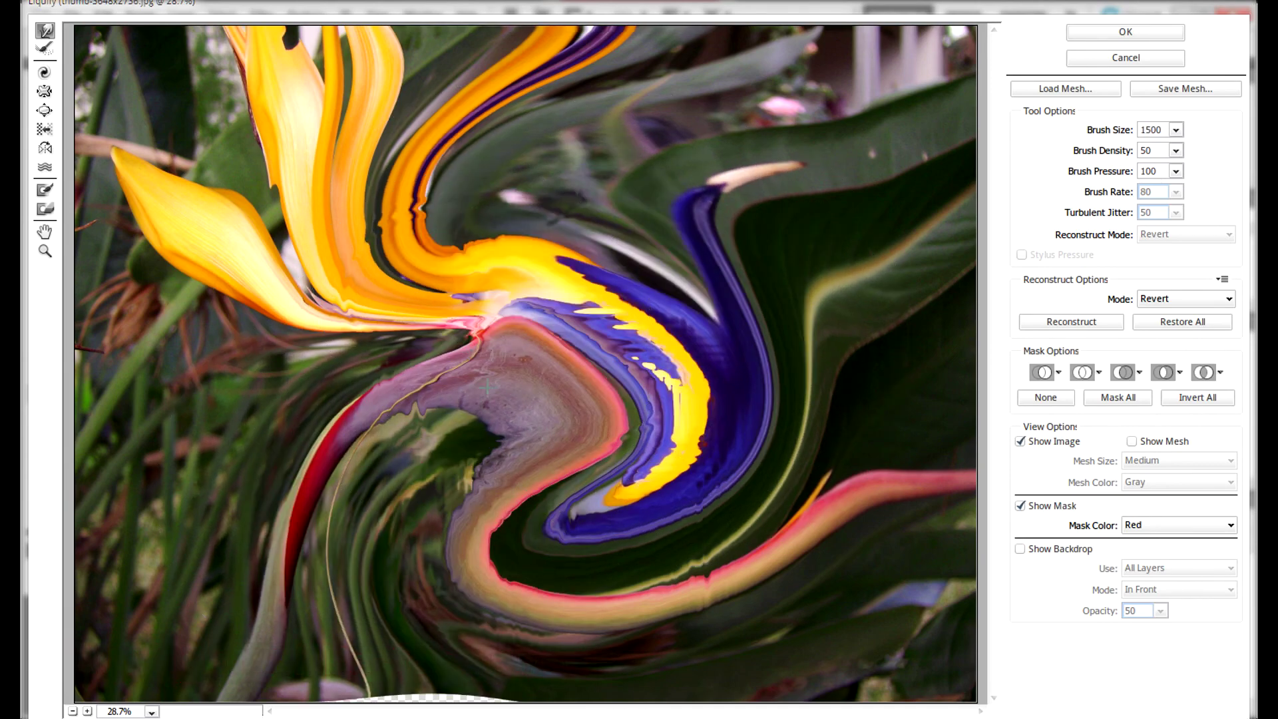